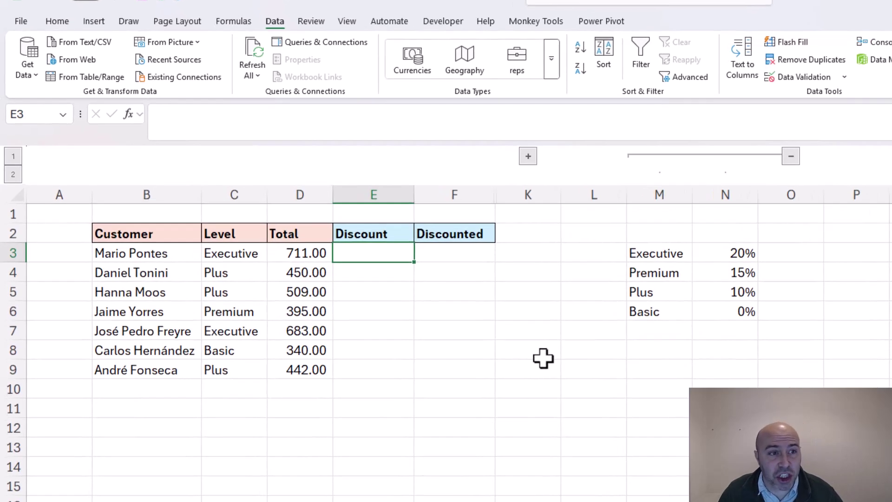
Start a SWITCH formula in E3 that evaluates the level in C3 and returns 20% for "Executive"
{"action": "type", "text": "=swi"}
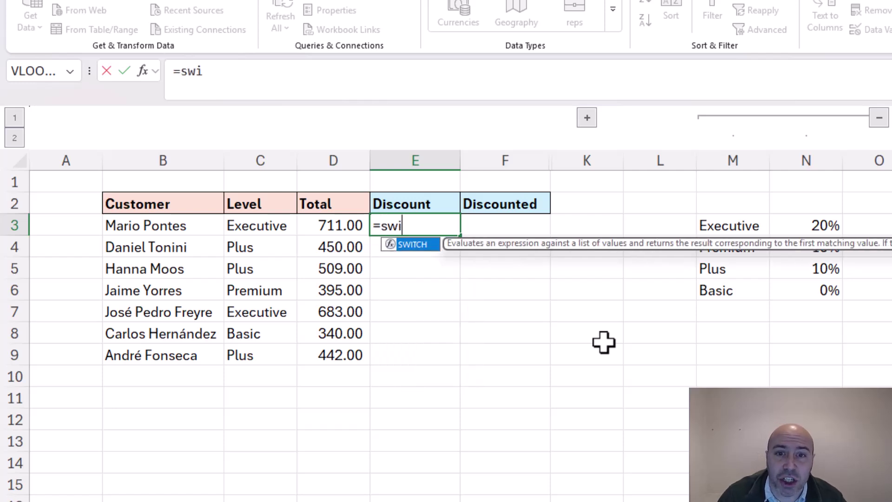
{"action": "key", "text": "Tab"}
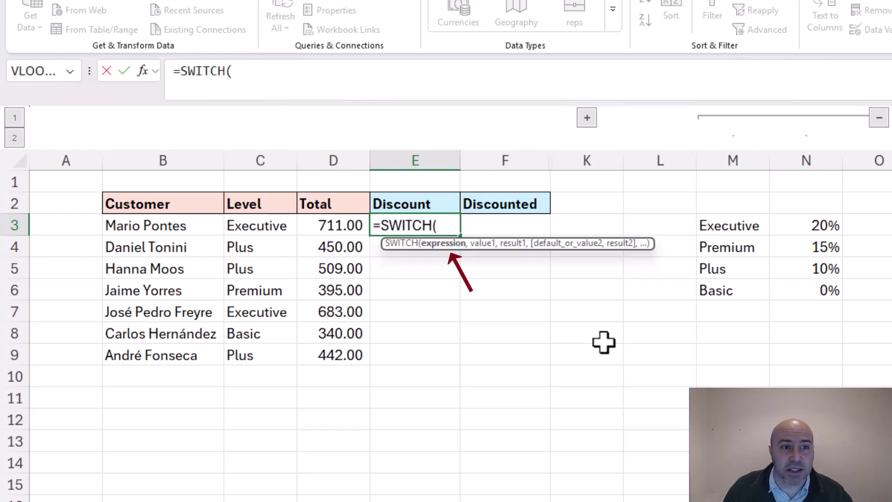
{"action": "left_click", "coordinate": [285, 233]}
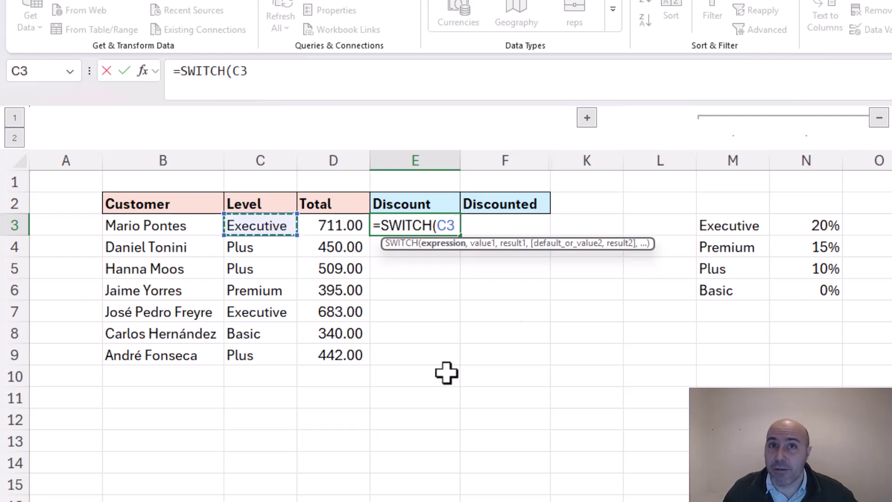
{"action": "type", "text": ","}
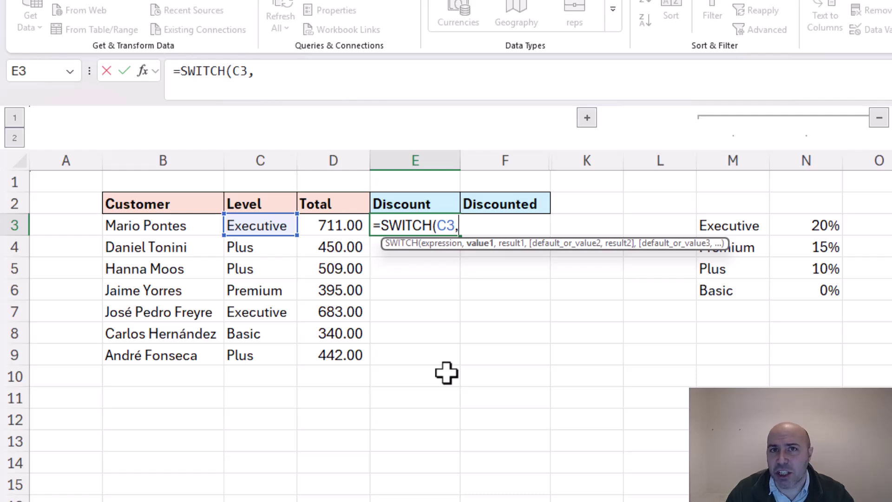
{"action": "type", "text": "\"Executi"}
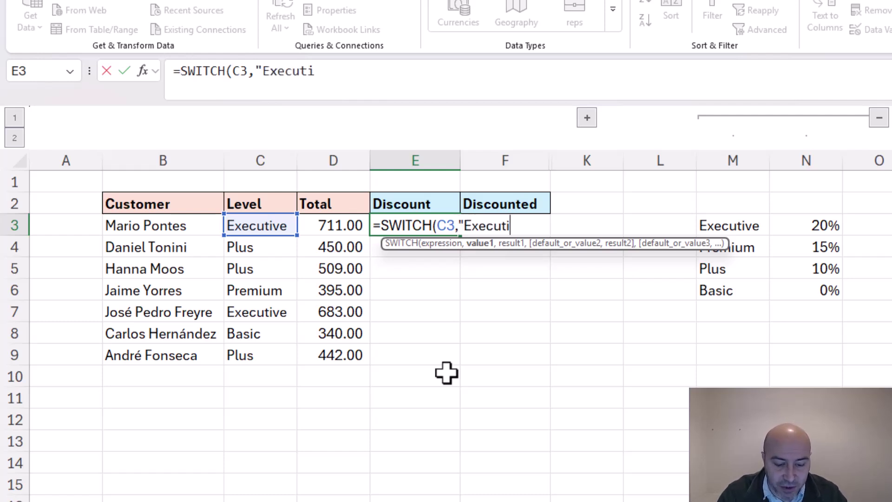
{"action": "type", "text": "ve\","}
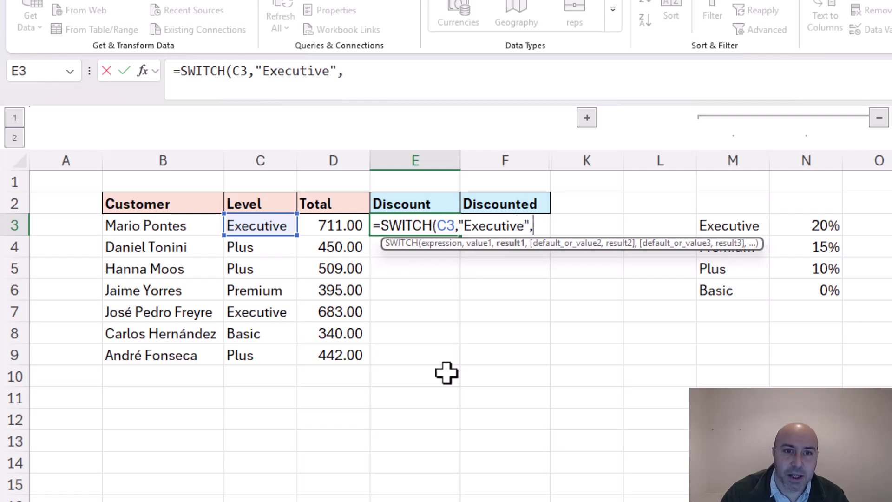
{"action": "type", "text": "20%"}
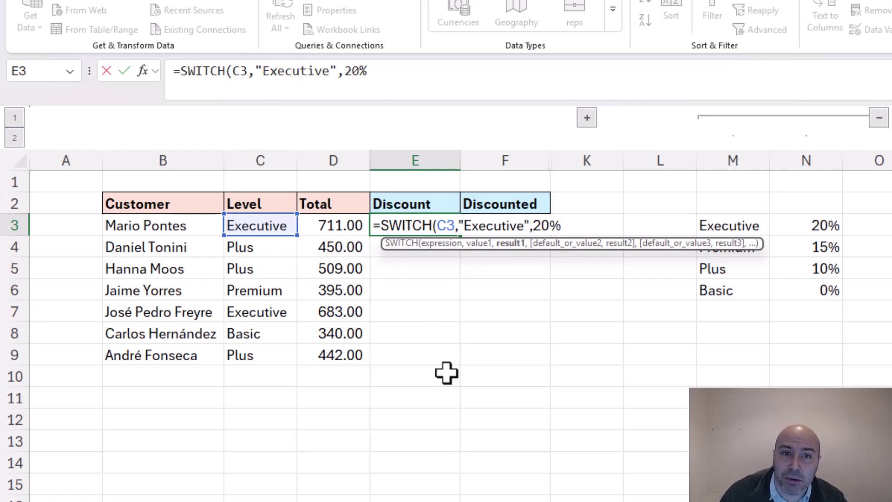
{"action": "type", "text": ","}
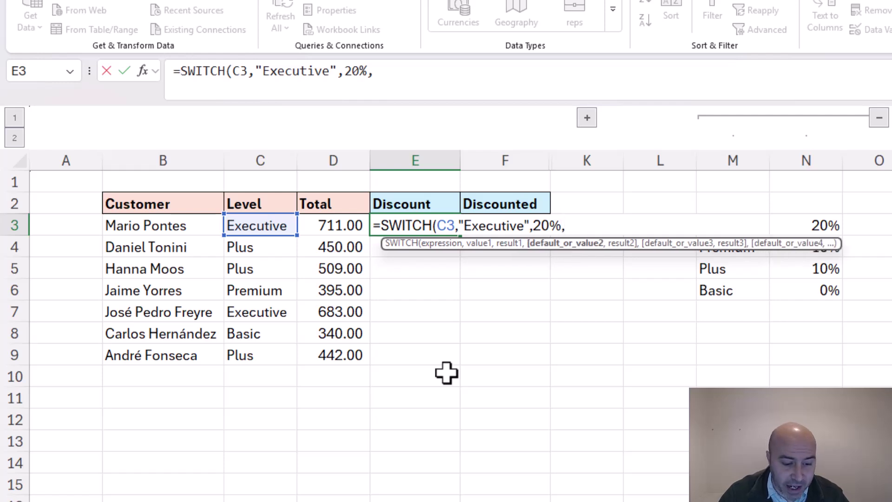
Complete the E3 formula with "Premium" returning 15%, "Plus" returning 10% and a default of 0%
{"action": "type", "text": "\"Premi"}
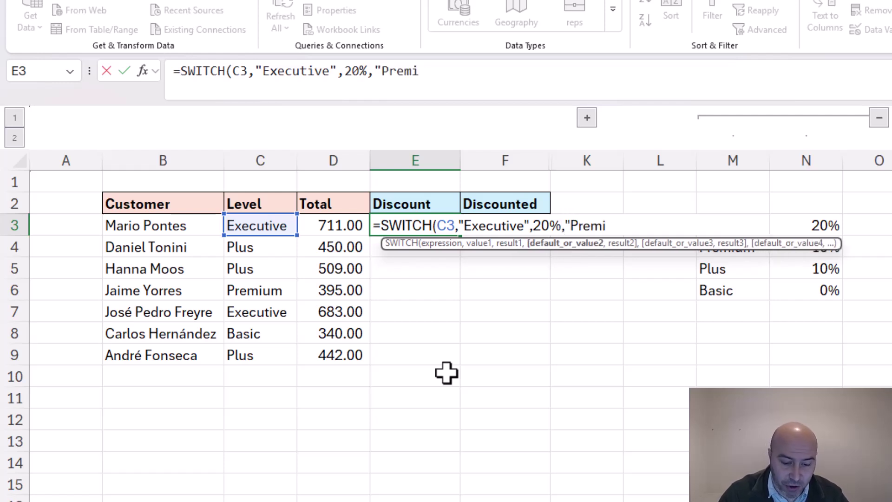
{"action": "type", "text": "um\",15%"}
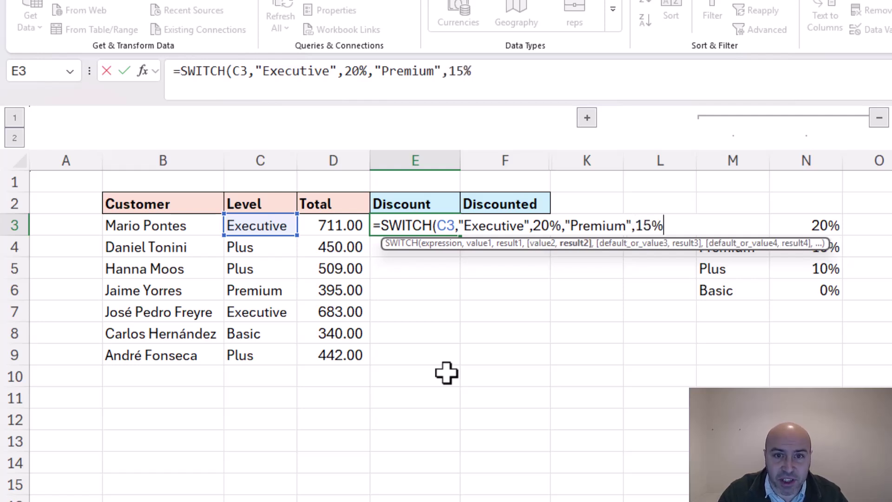
{"action": "type", "text": ","}
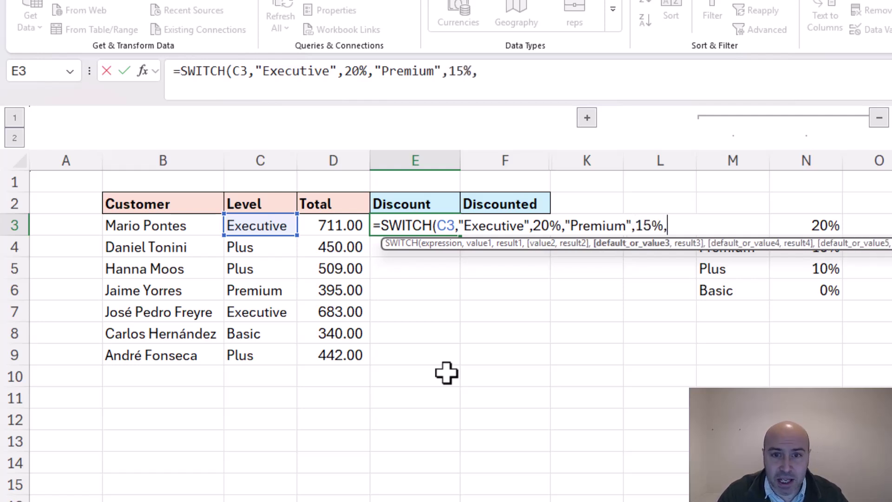
{"action": "type", "text": "\"Plus\",10"}
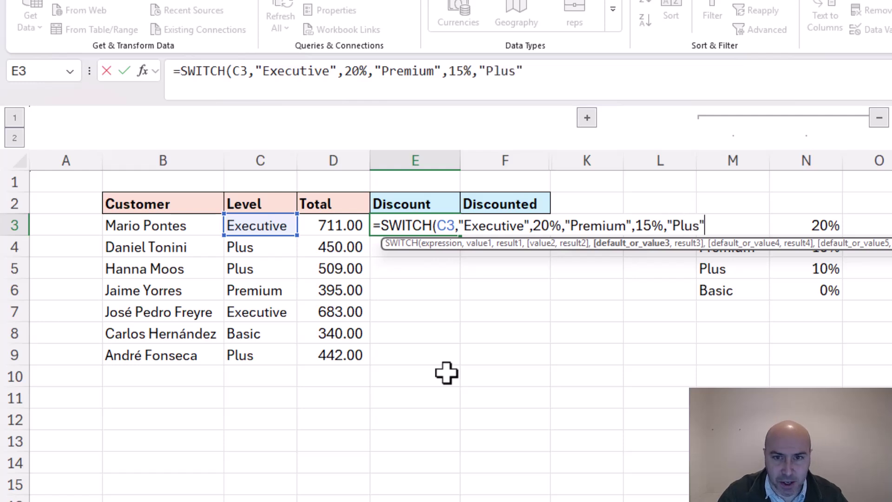
{"action": "type", "text": "%,0%"}
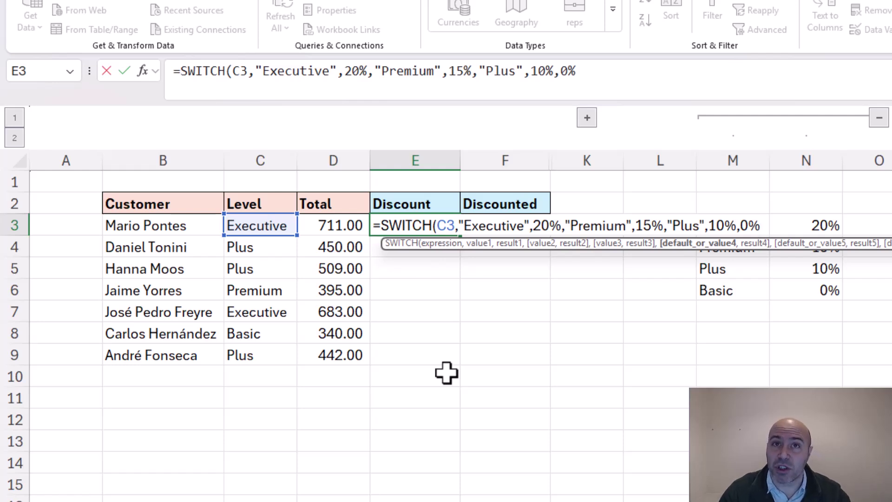
{"action": "type", "text": ")"}
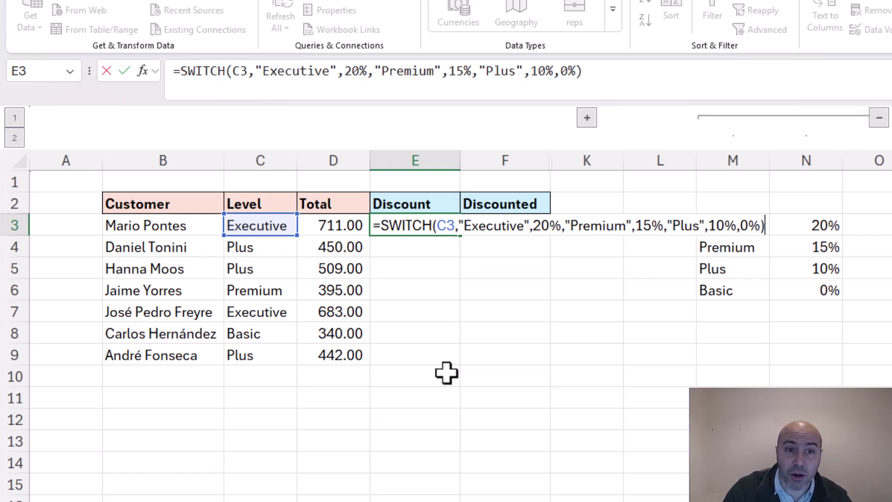
{"action": "key", "text": "Return"}
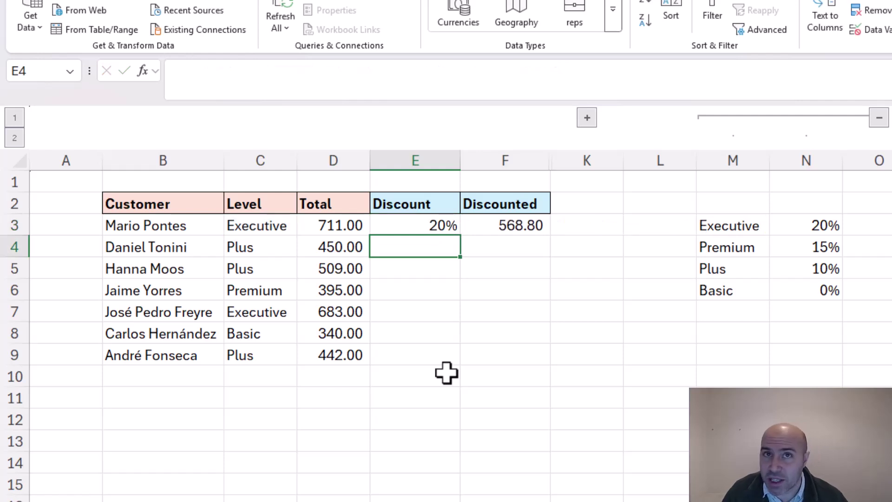
Fill the E3 discount formula down the Discount column to E9
{"action": "left_click", "coordinate": [449, 227]}
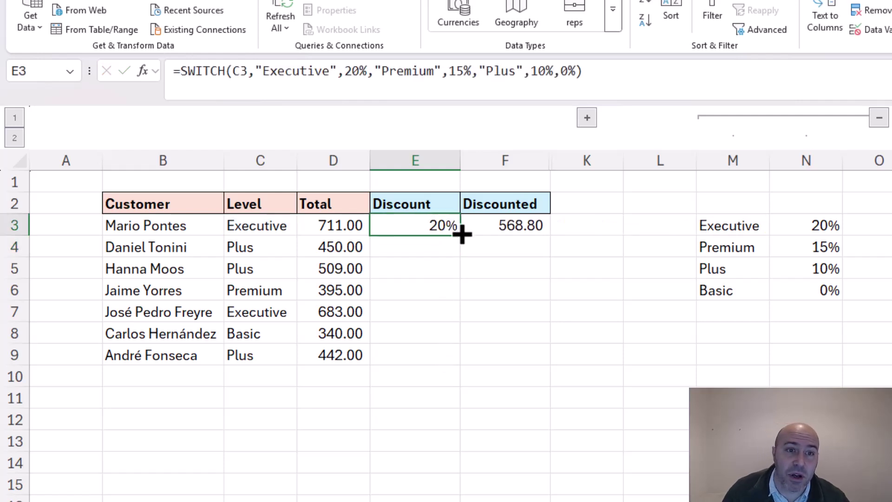
{"action": "double_click", "coordinate": [462, 234]}
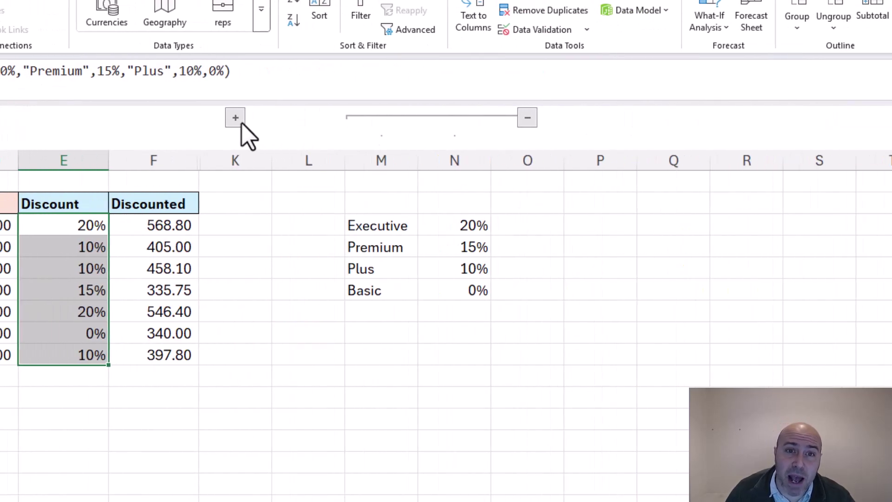
Expand the hidden column group holding the IF and IFS comparison and collapse the group with the discount rate list
{"action": "left_click", "coordinate": [240, 121]}
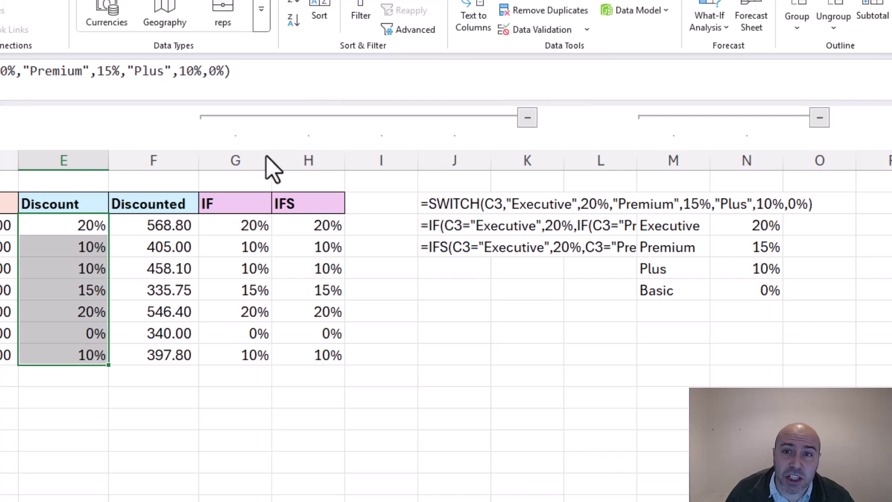
{"action": "left_click", "coordinate": [821, 117]}
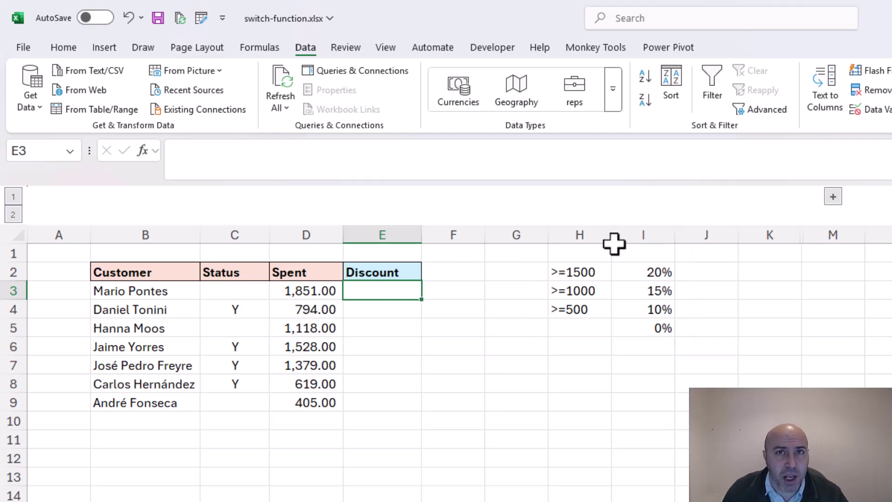
Enlarge the formula bar and start a multi-line SWITCH formula in E3 with TRUE as the expression on its own line
{"action": "left_click_drag", "start_coordinate": [572, 183], "coordinate": [568, 249]}
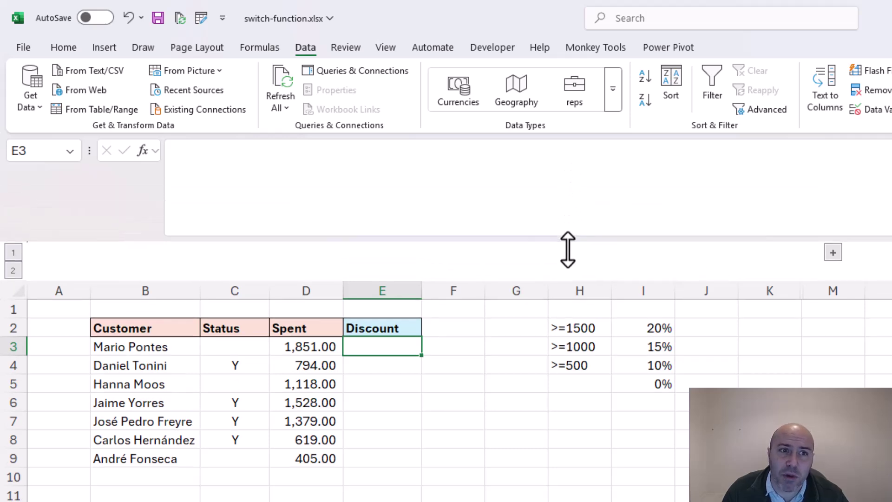
{"action": "left_click", "coordinate": [471, 157]}
{"action": "type", "text": "="}
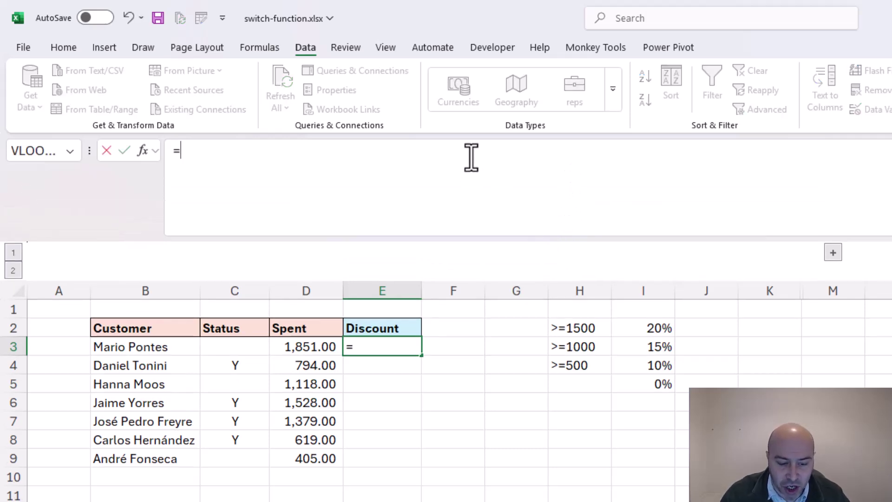
{"action": "type", "text": "sw"}
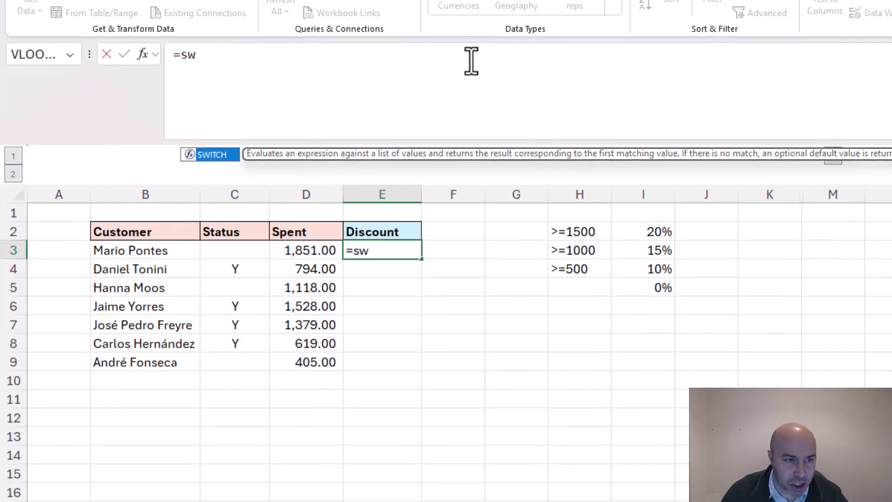
{"action": "key", "text": "Tab"}
{"action": "key", "text": "alt+Return"}
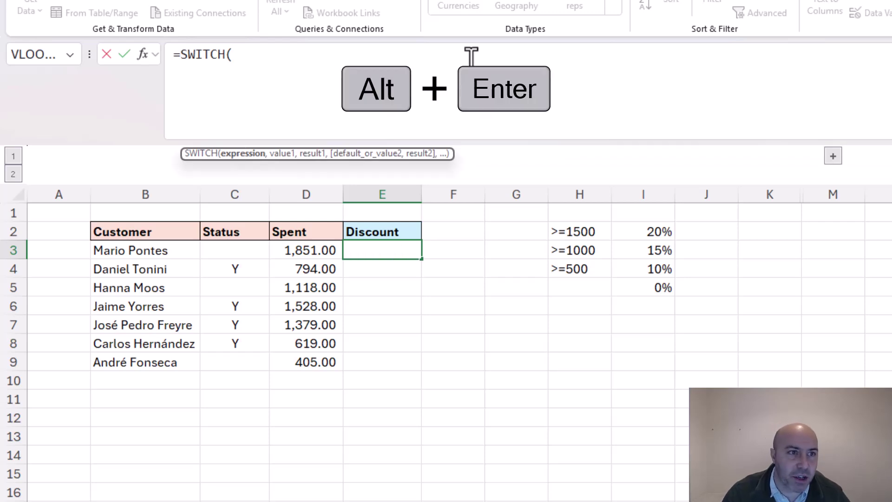
{"action": "type", "text": "TRUE,"}
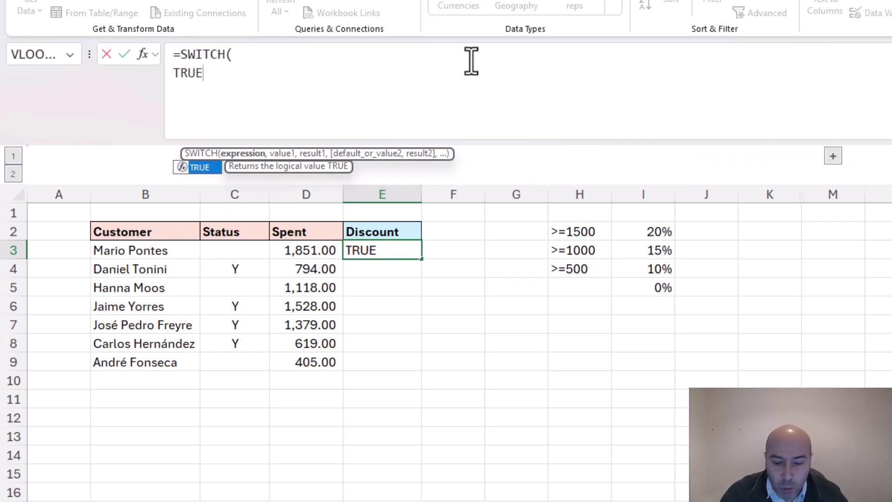
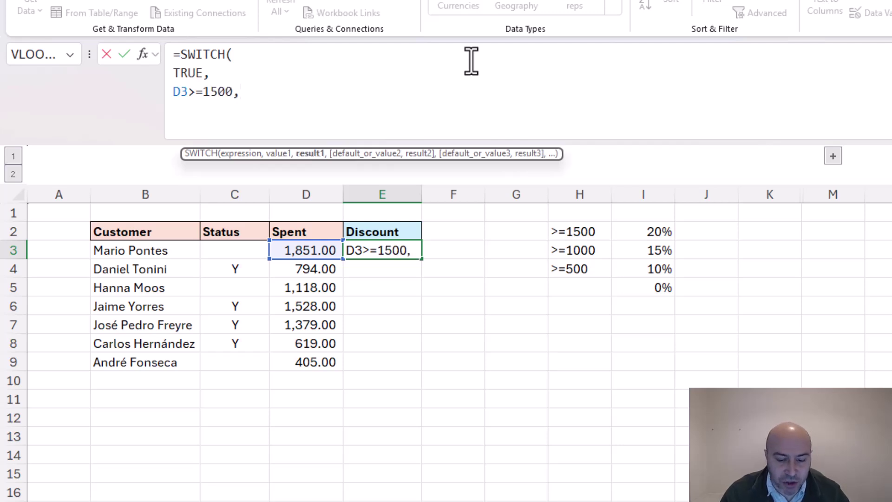
Add the conditions D3>=1500 returning 20% and D3>=1000 returning 15% to the SWITCH formula, each on its own line
{"action": "type", "text": "20%"}
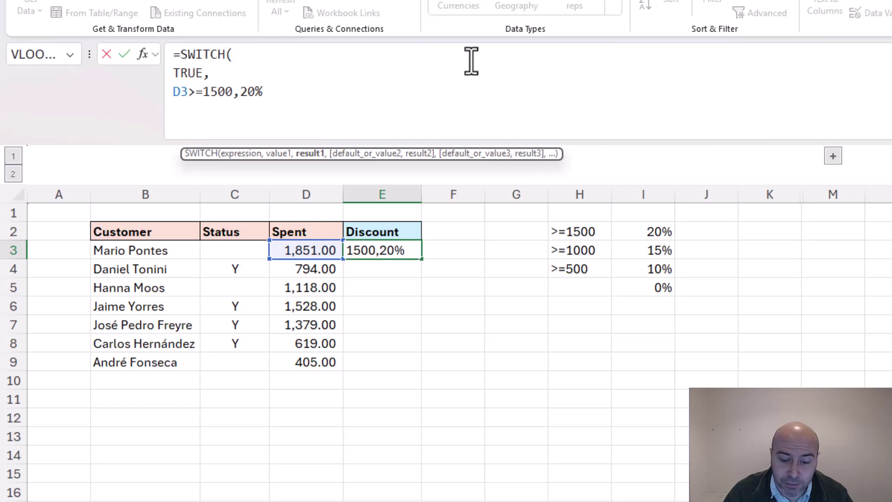
{"action": "type", "text": ","}
{"action": "key", "text": "alt+Return"}
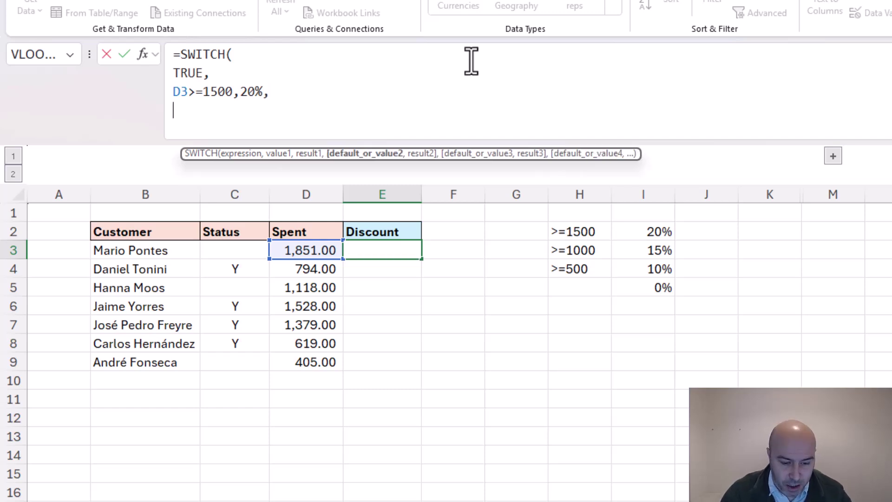
{"action": "type", "text": "D3>=1000,15%,"}
{"action": "key", "text": "alt+Return"}
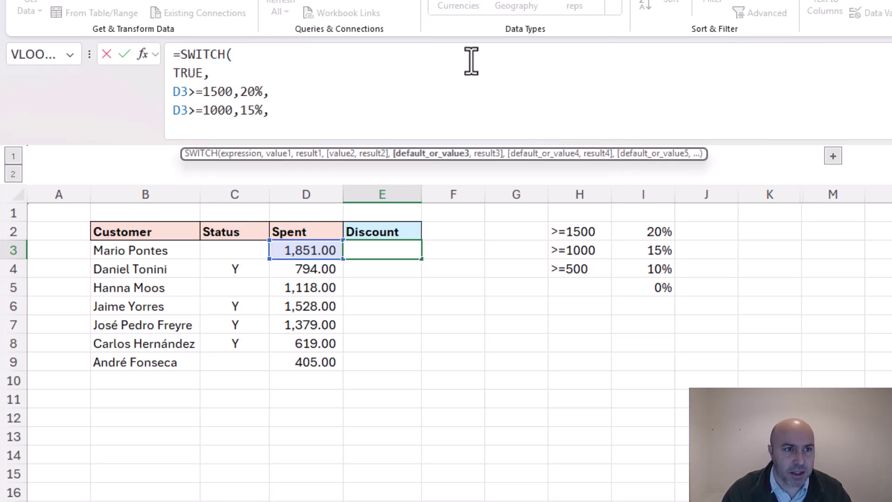
Finish the E3 SWITCH formula with D3>=500 returning 10% and a default of 0%, each on its own line
{"action": "type", "text": "D3"}
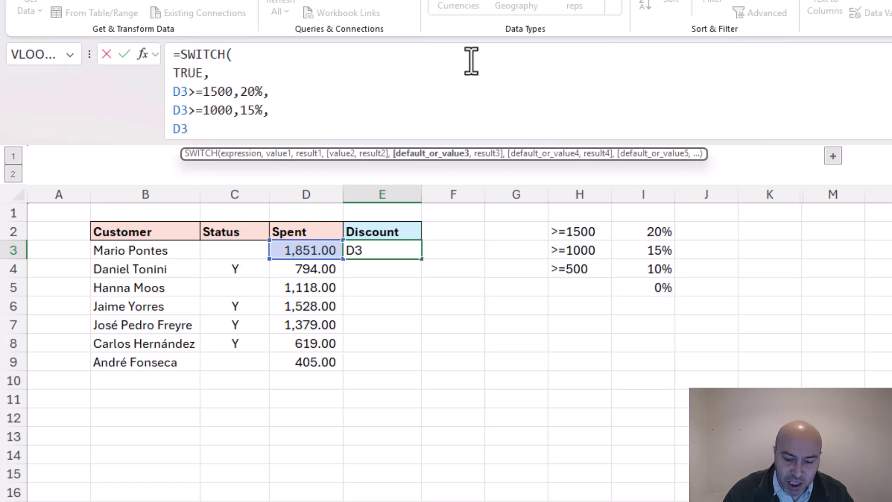
{"action": "type", "text": ">=500,"}
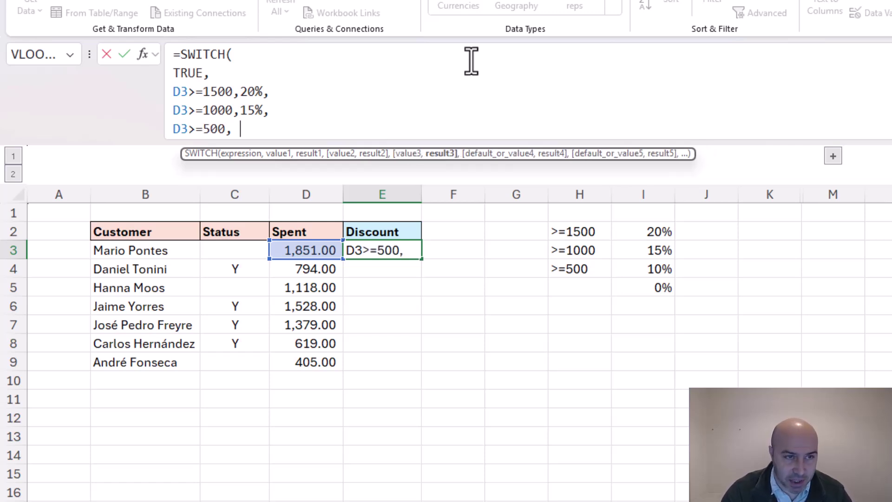
{"action": "type", "text": "10%,"}
{"action": "key", "text": "BackSpace"}
{"action": "key", "text": "BackSpace"}
{"action": "type", "text": "%,"}
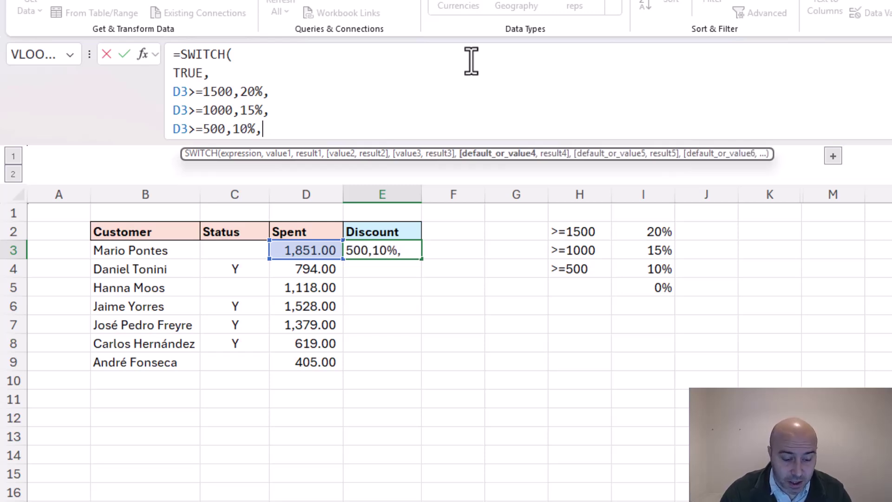
{"action": "key", "text": "alt+Return"}
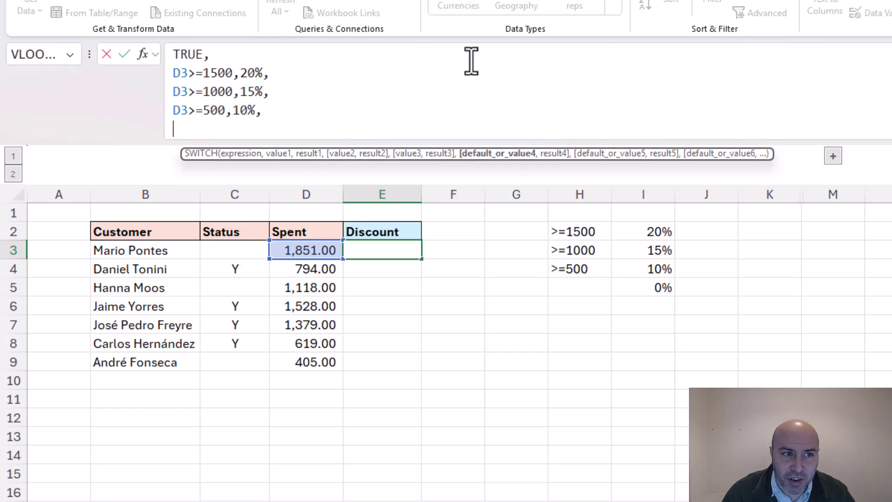
{"action": "type", "text": "0%)"}
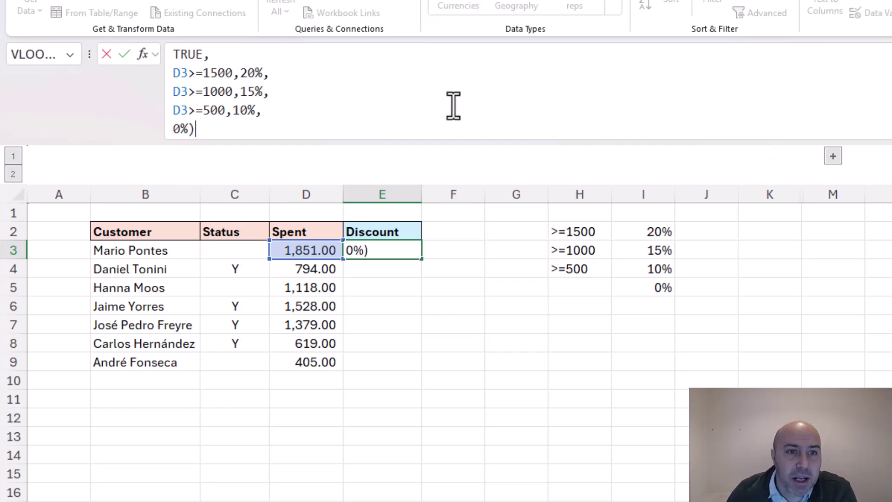
{"action": "left_click_drag", "start_coordinate": [410, 147], "coordinate": [411, 163]}
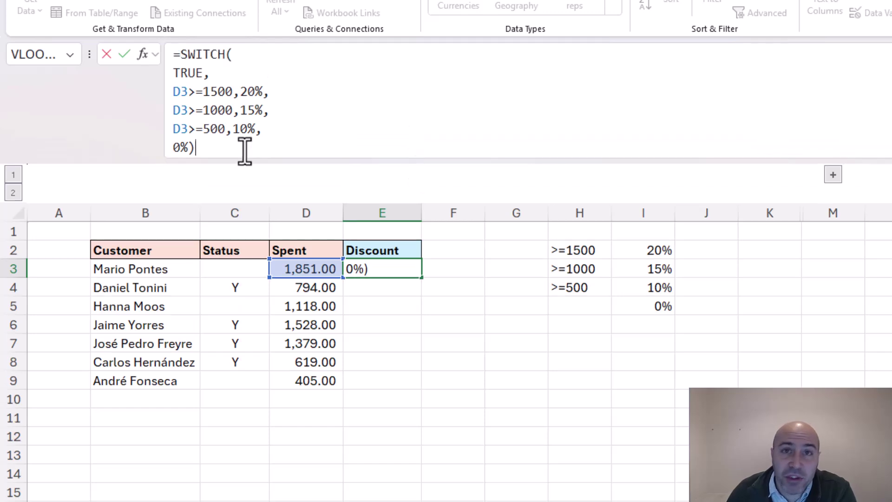
{"action": "key", "text": "Return"}
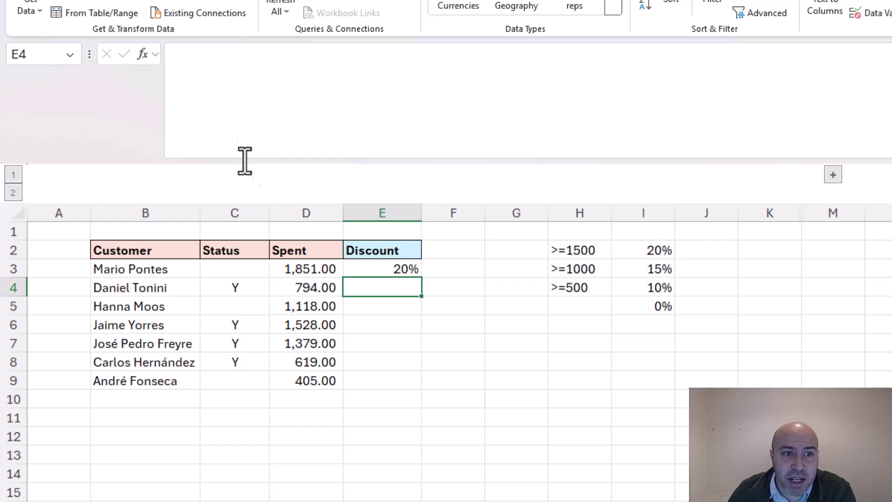
Fill the E3 SWITCH formula down the Discount column through E9
{"action": "left_click", "coordinate": [390, 269]}
{"action": "double_click", "coordinate": [422, 278]}
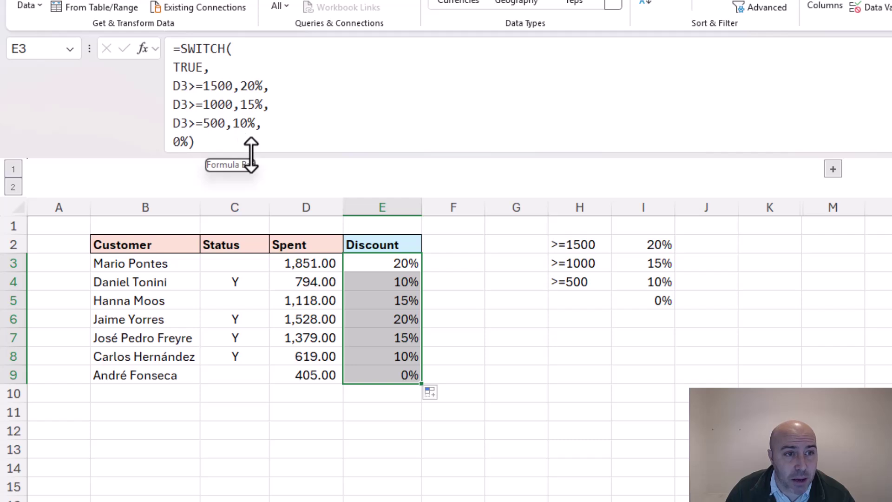
Enlarge the formula bar and insert AND(C3="y",D3>=1500),25%, on its own line below TRUE in the E3 SWITCH formula
{"action": "left_click_drag", "start_coordinate": [250, 152], "coordinate": [248, 171]}
{"action": "left_click", "coordinate": [228, 68]}
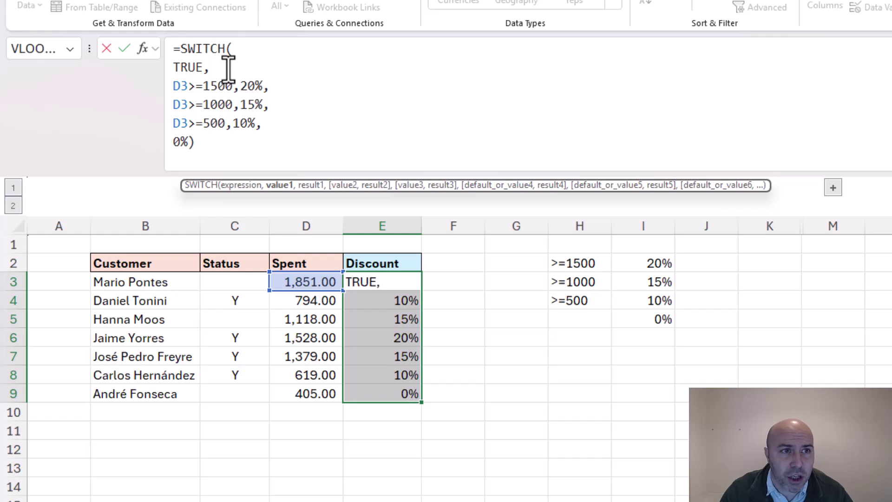
{"action": "key", "text": "alt+Return"}
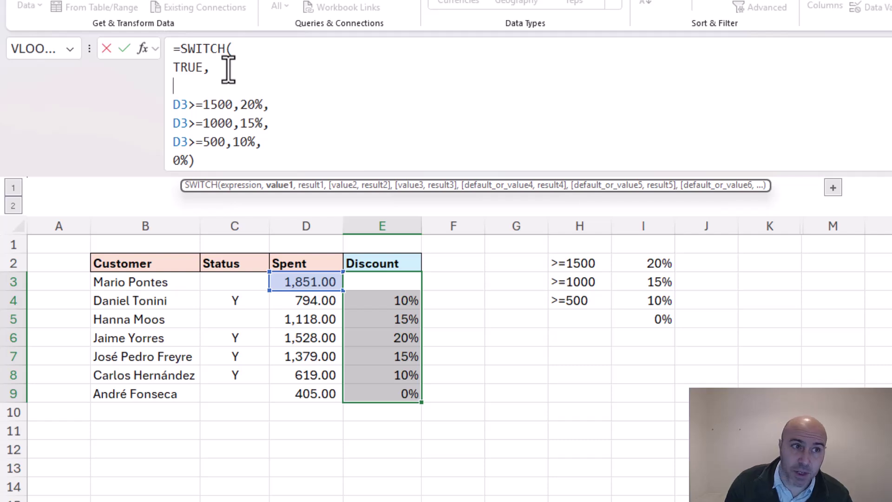
{"action": "type", "text": "AND"}
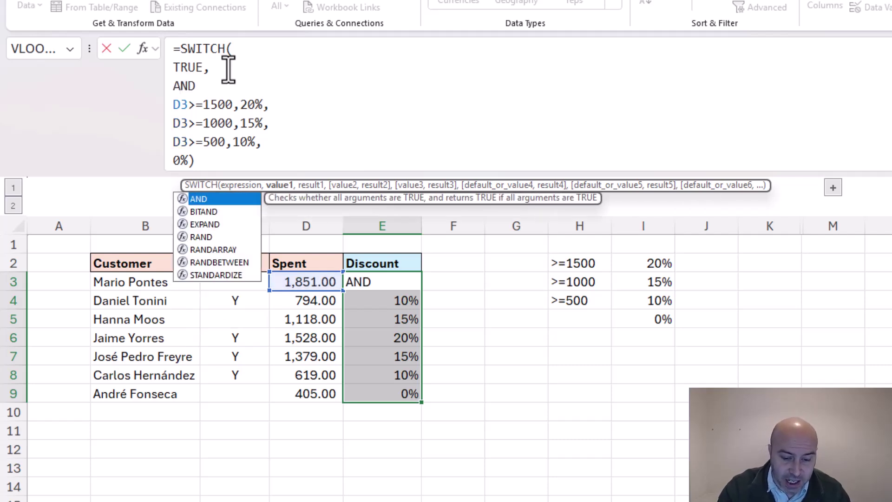
{"action": "type", "text": "("}
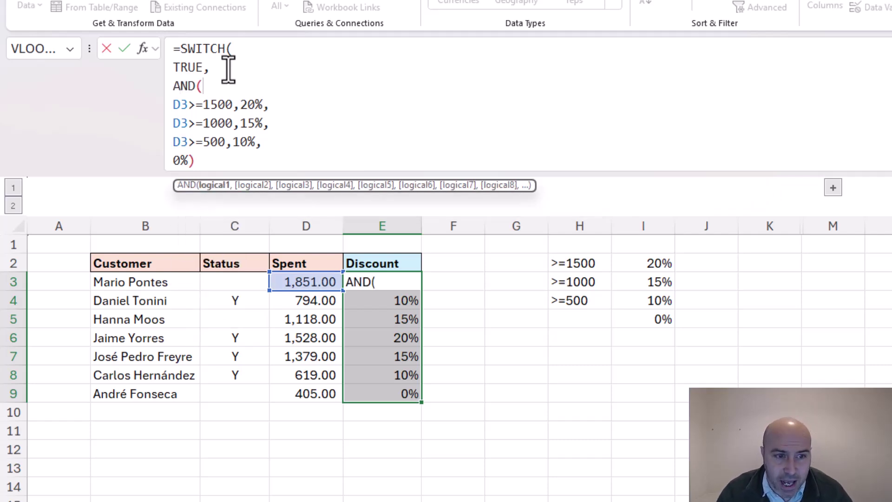
{"action": "type", "text": "C3"}
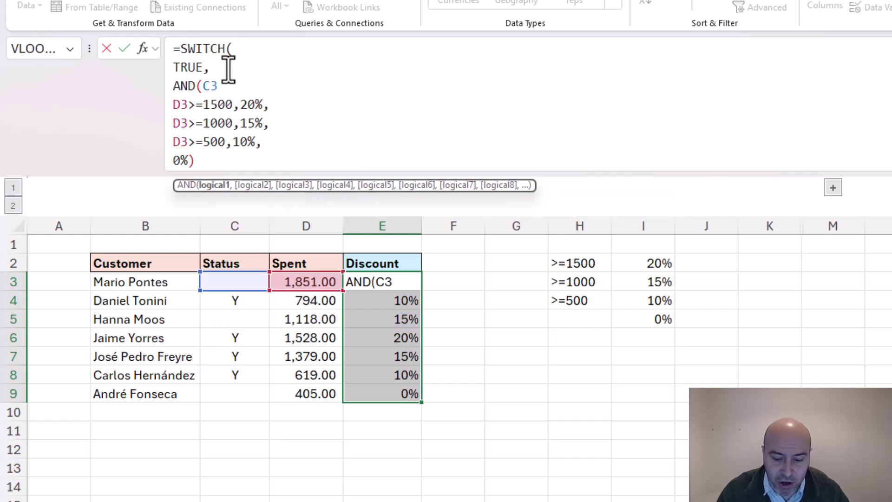
{"action": "type", "text": "=\"y"}
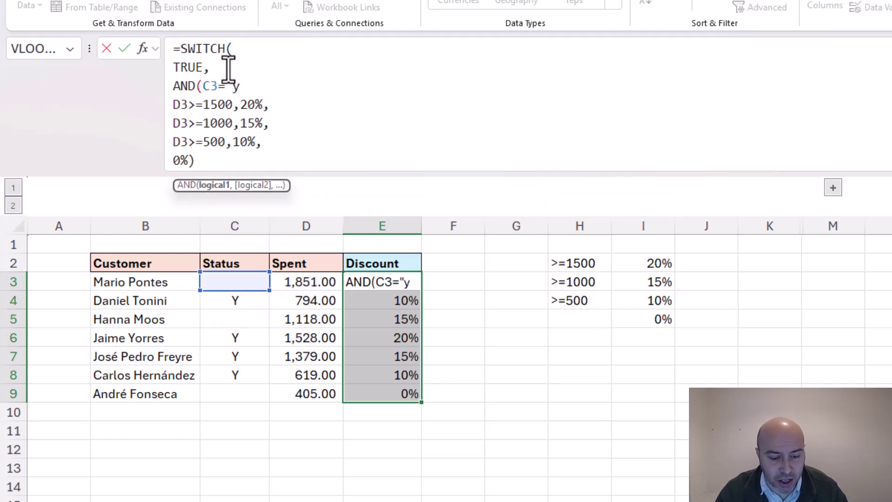
{"action": "type", "text": "\","}
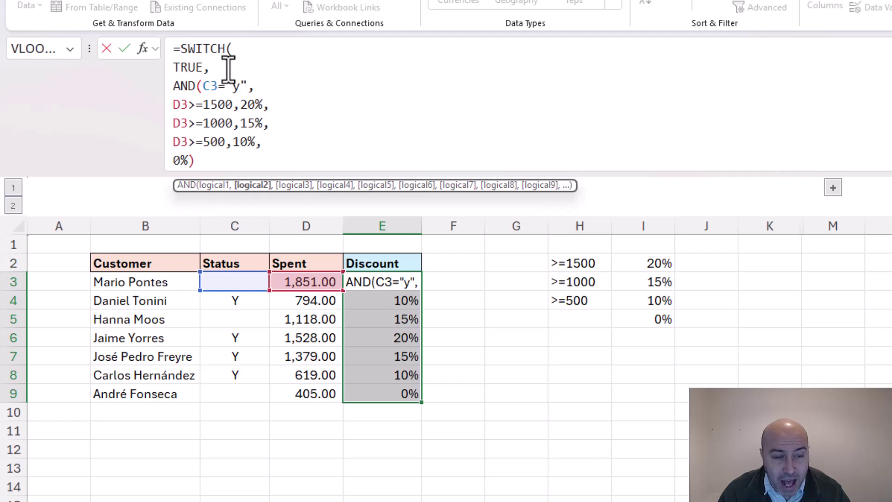
{"action": "type", "text": "D3>=1500)"}
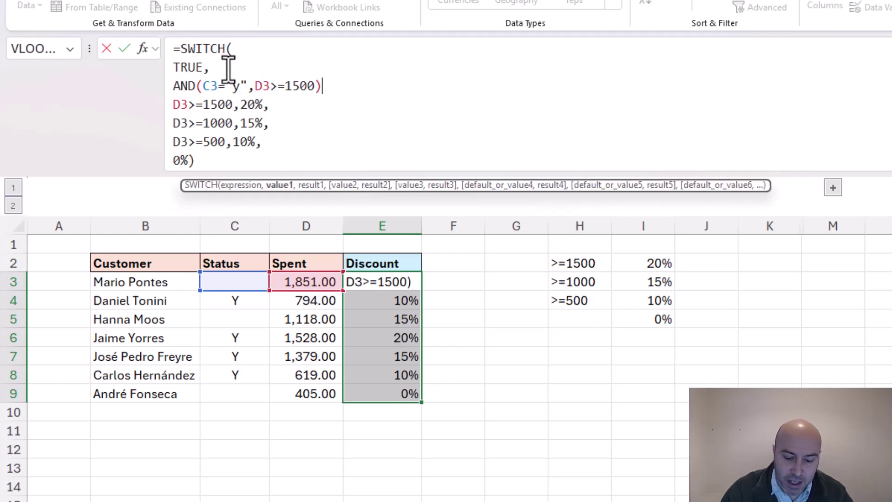
{"action": "type", "text": ",25%,"}
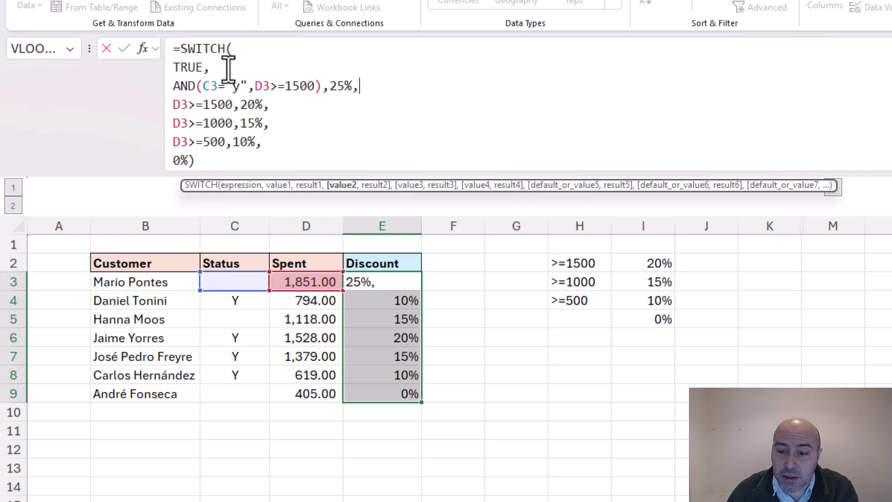
{"action": "key", "text": "Return"}
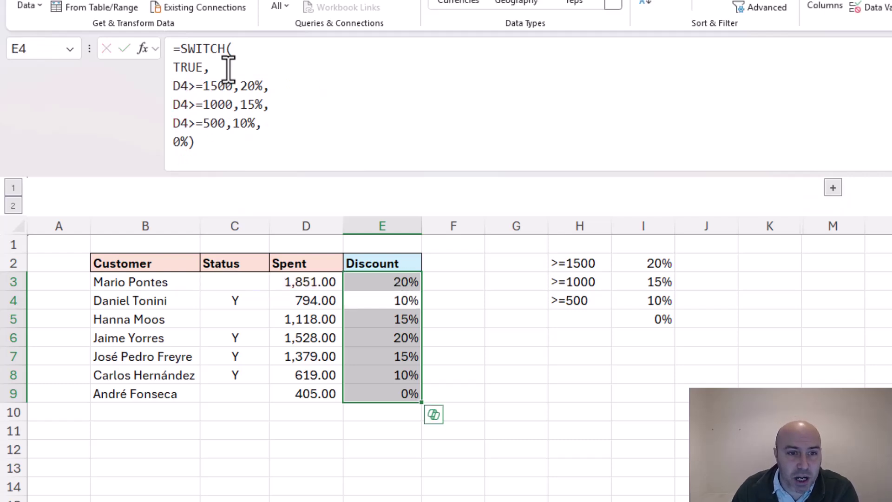
Copy the revised discount formula from E3 down to E9 and reselect E3
{"action": "left_click", "coordinate": [404, 281]}
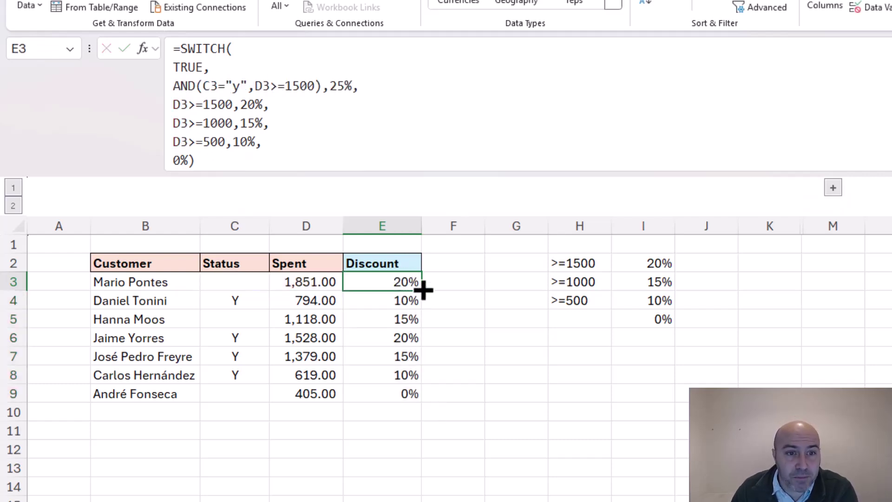
{"action": "double_click", "coordinate": [424, 290]}
{"action": "left_click", "coordinate": [409, 280]}
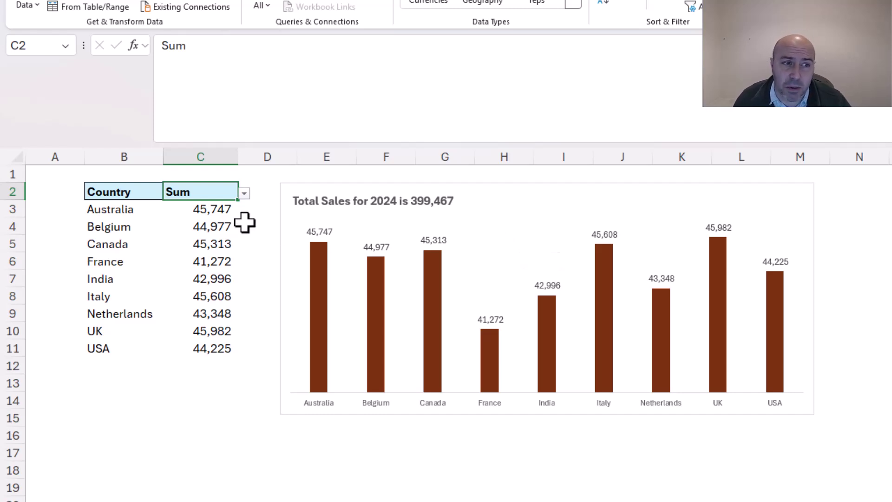
Switch the calculation in C2 to Average and to Count Large, and inspect the SWITCH formula in C3
{"action": "left_click", "coordinate": [243, 195]}
{"action": "left_click", "coordinate": [222, 219]}
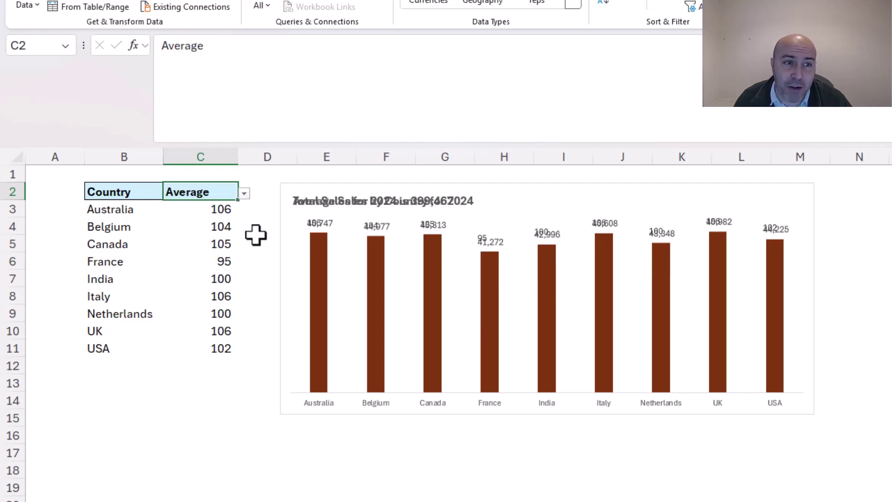
{"action": "left_click", "coordinate": [246, 194]}
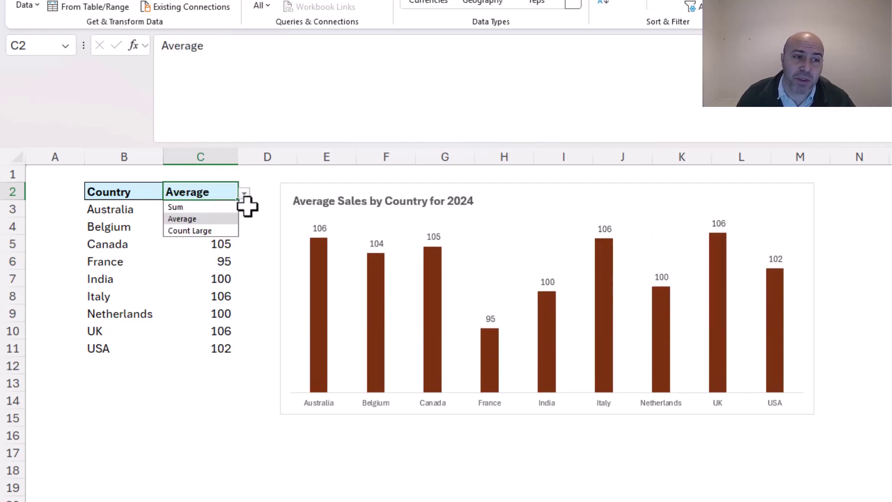
{"action": "left_click", "coordinate": [224, 232]}
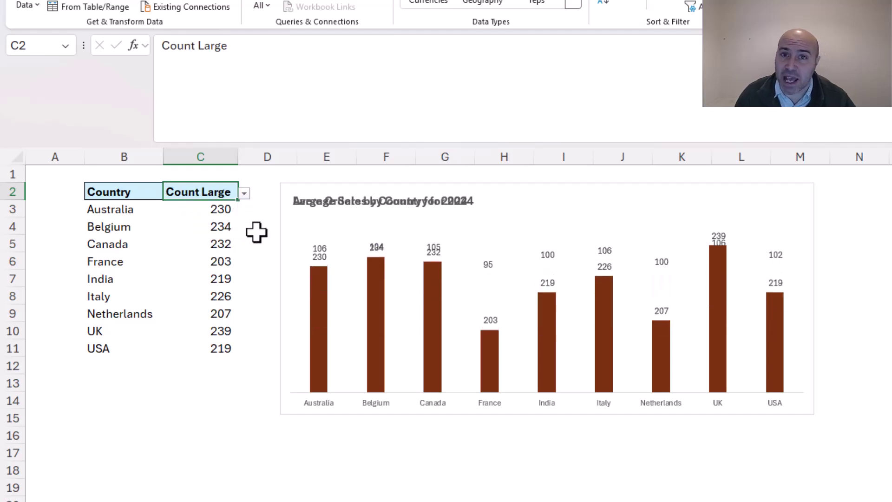
{"action": "left_click", "coordinate": [226, 212]}
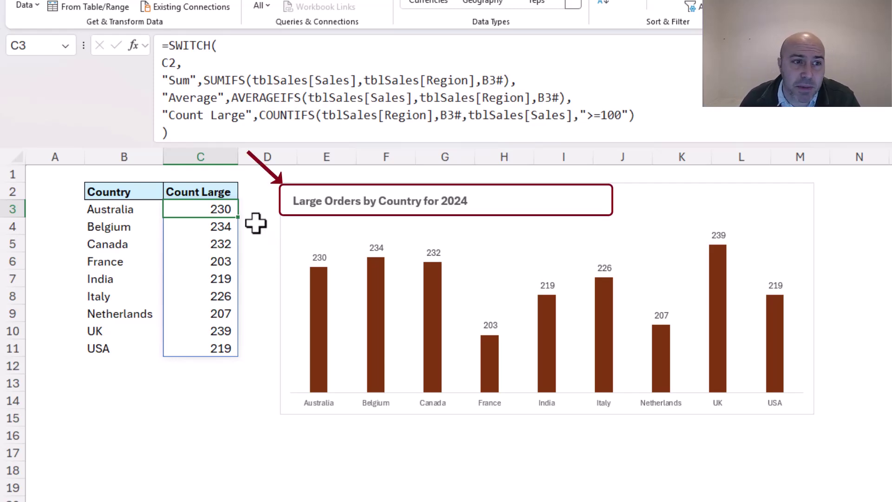
Change the calculation in C2 to Sum and finally to Average to update the country figures and chart title
{"action": "left_click", "coordinate": [231, 194]}
{"action": "left_click", "coordinate": [242, 194]}
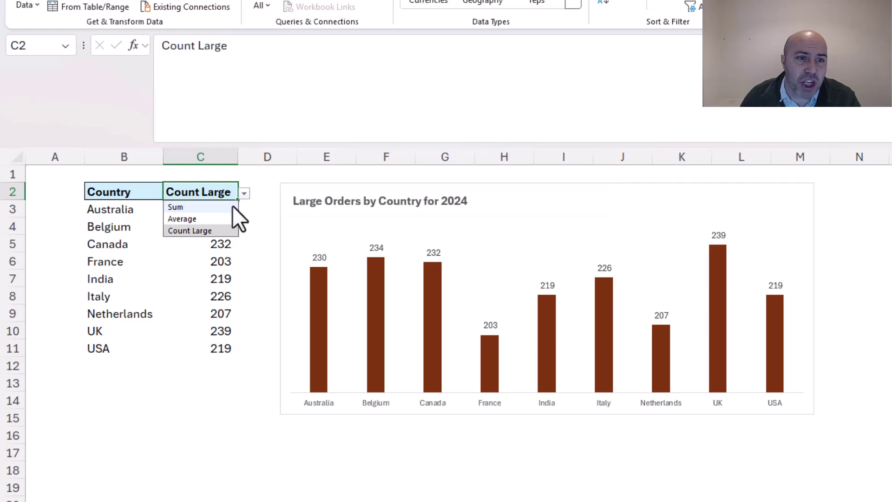
{"action": "left_click", "coordinate": [233, 207]}
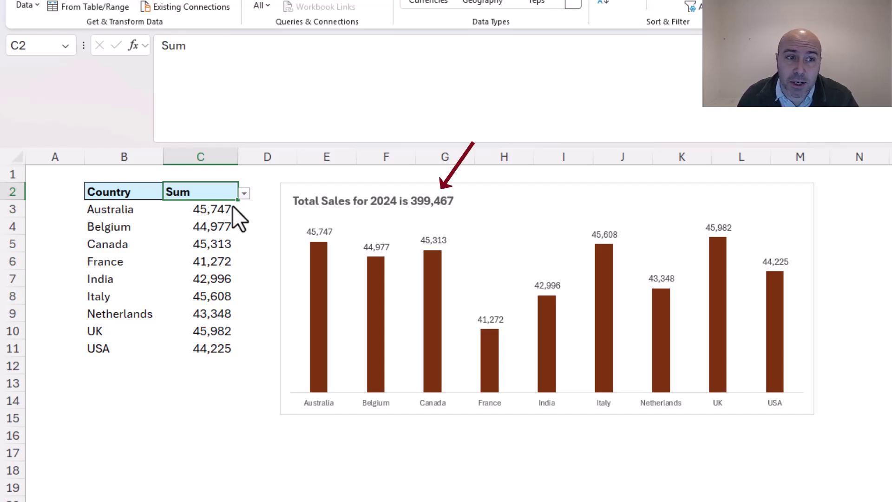
{"action": "left_click", "coordinate": [244, 194]}
{"action": "left_click", "coordinate": [228, 216]}
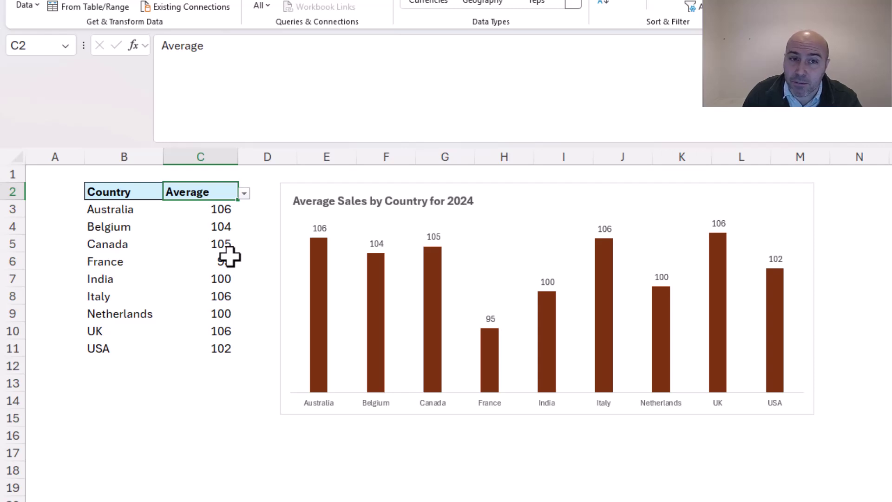
Move the chart down to uncover row 3 and show the chart title's SWITCH formula in F3
{"action": "left_click_drag", "start_coordinate": [411, 191], "coordinate": [409, 235]}
{"action": "left_click", "coordinate": [391, 209]}
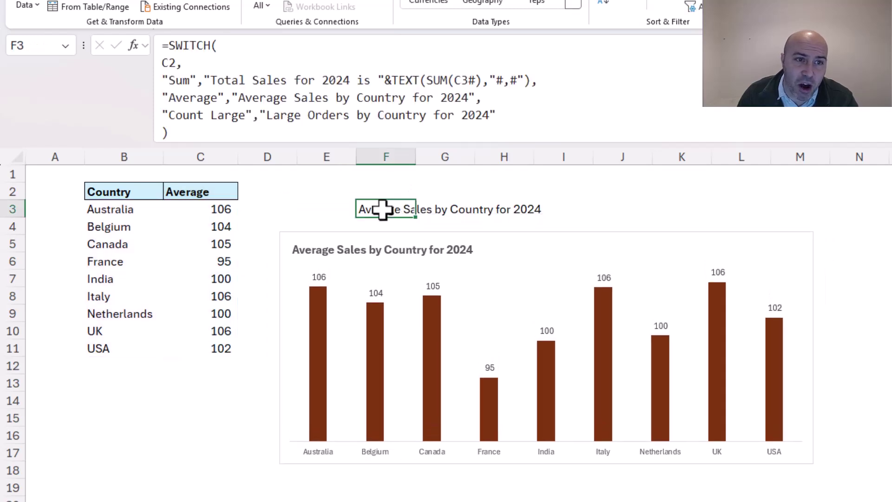